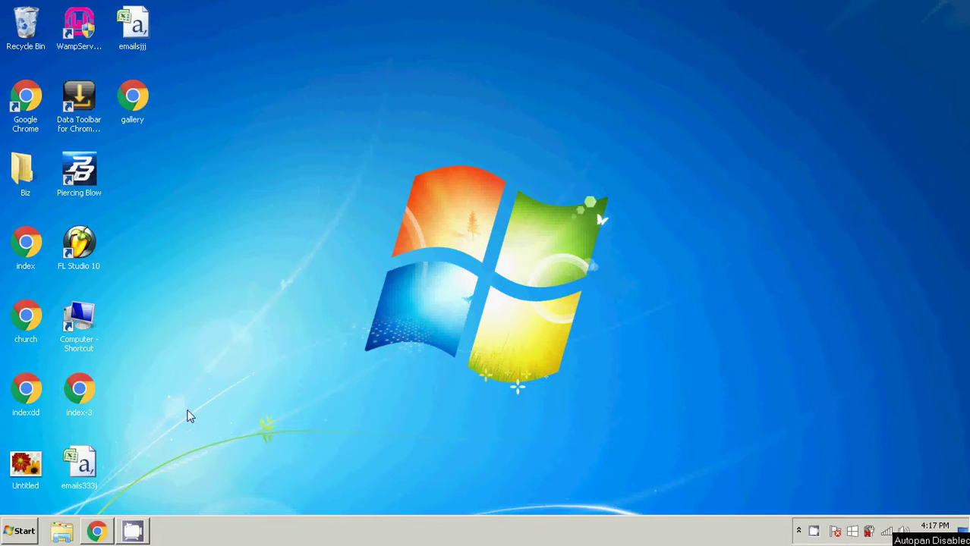
Restore the browser window showing the signed-in GoDaddy home page
left_click(101, 533)
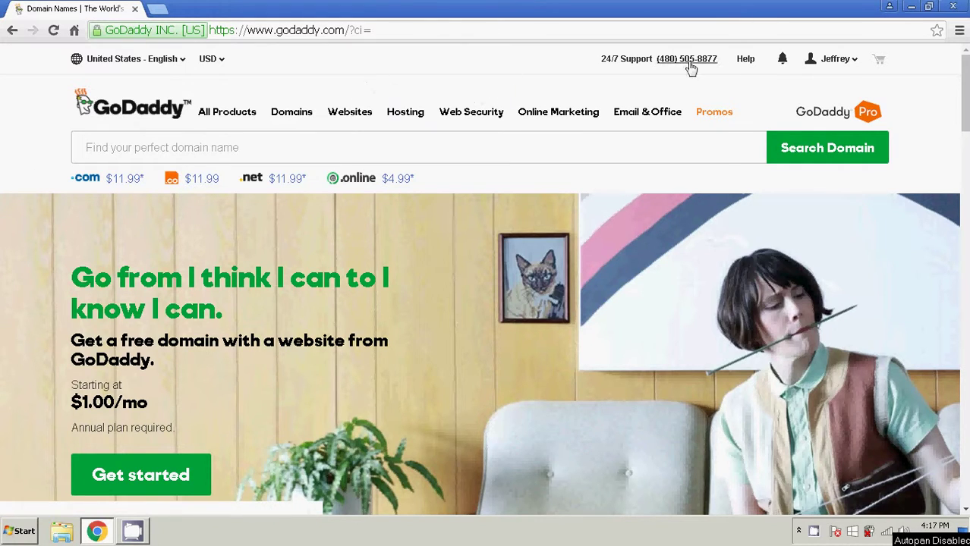
Open the NIVERTHEDESIGNER.COM domain from Manage My Domains in the account menu
left_click(841, 61)
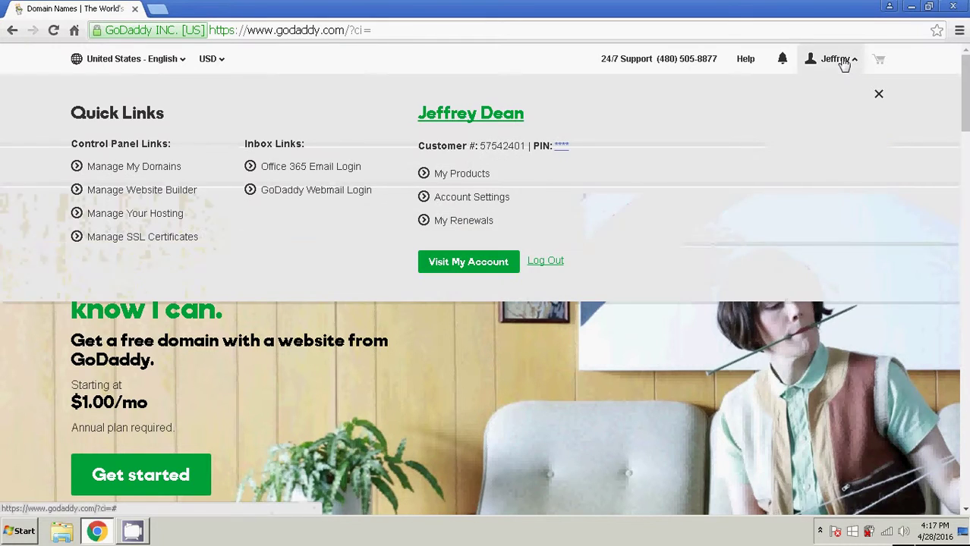
left_click(149, 173)
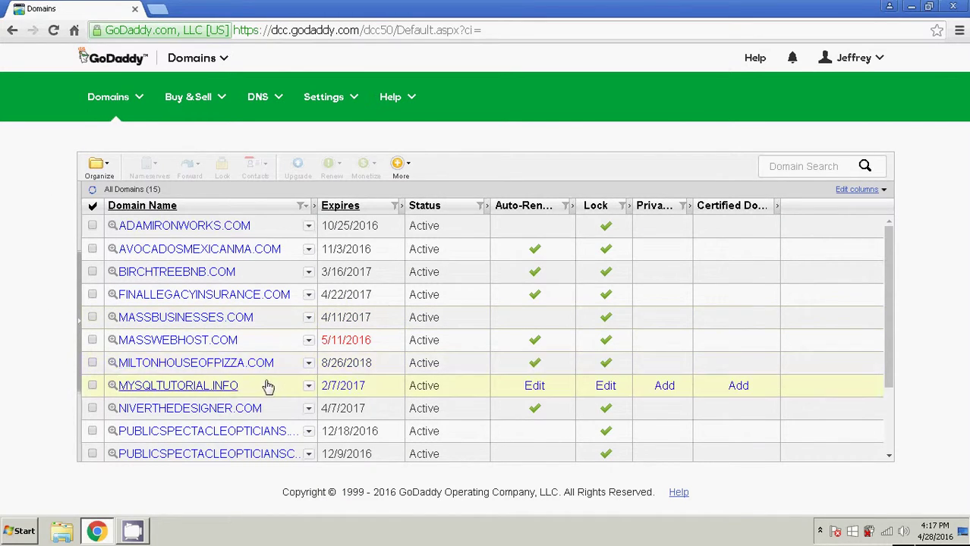
scroll(267, 387, "down", 3)
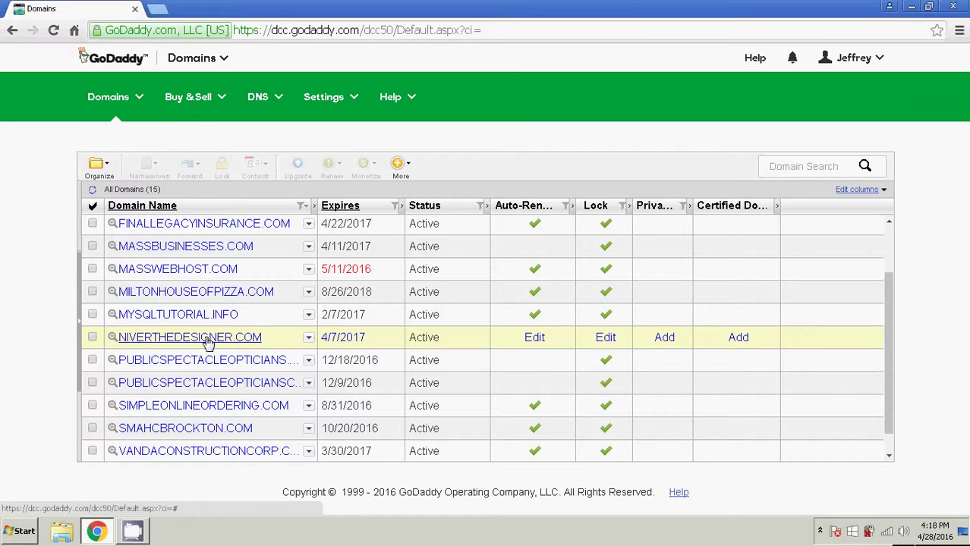
left_click(208, 341)
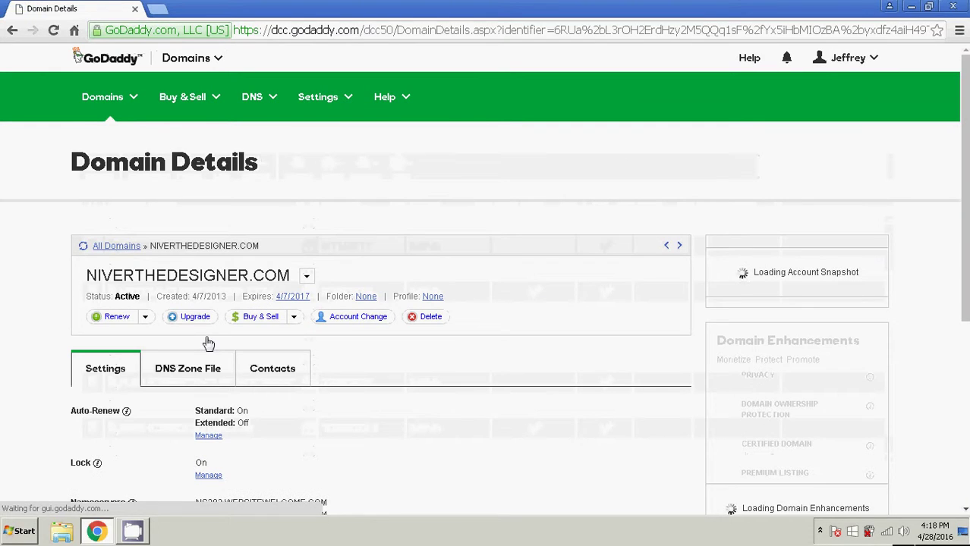
Go to the domain's email Workspace Control Center, which lists one mail account
left_click(206, 59)
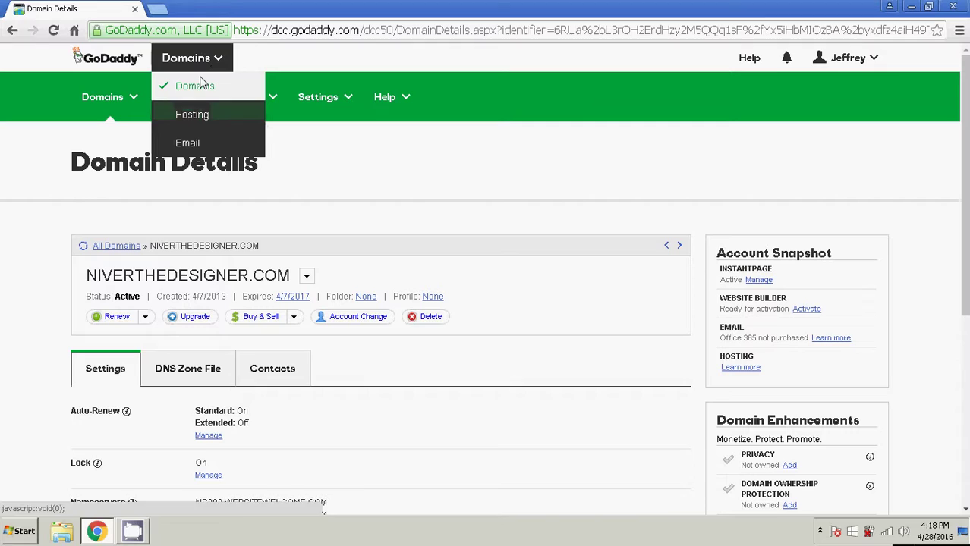
left_click(188, 144)
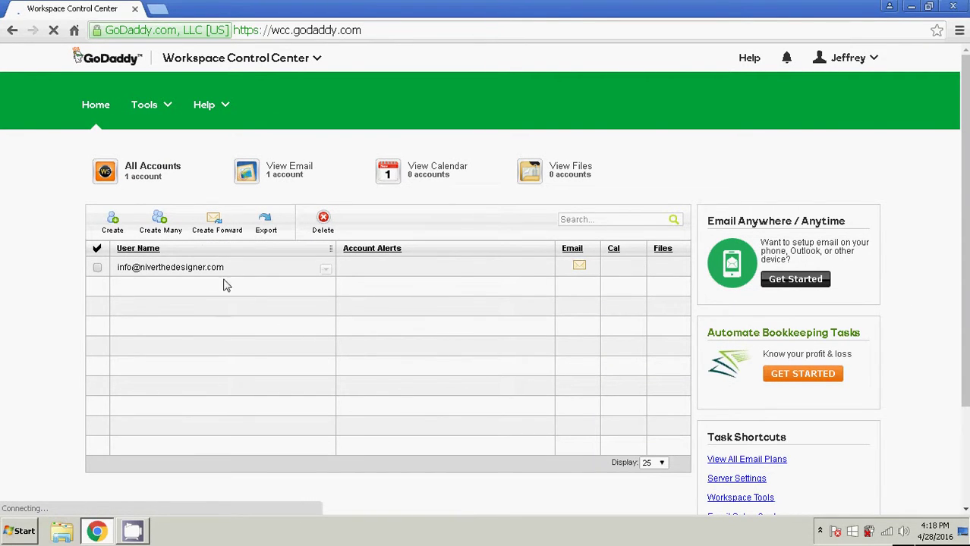
mouse_move(240, 271)
Load niverthedesigner.com/cpanel in a new tab and log in with the hosting username and password
left_click(162, 7)
type("nivwr")
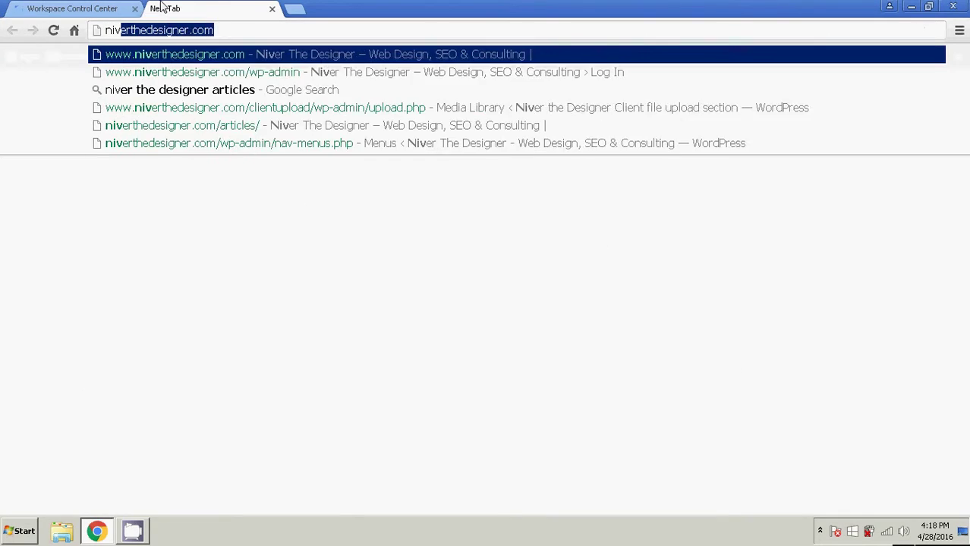
key("BackSpace")
key("BackSpace")
type("er")
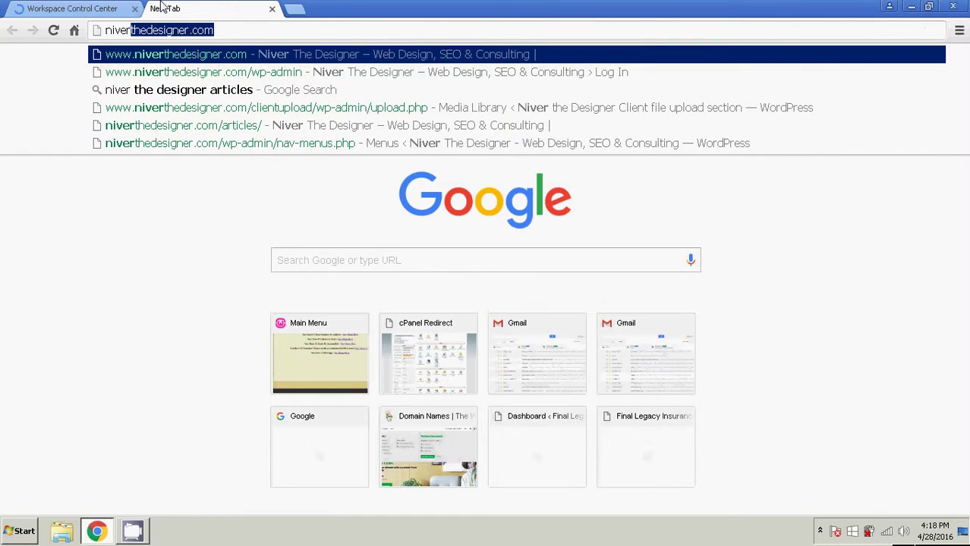
key("Right")
type("/cpanel")
key("Return")
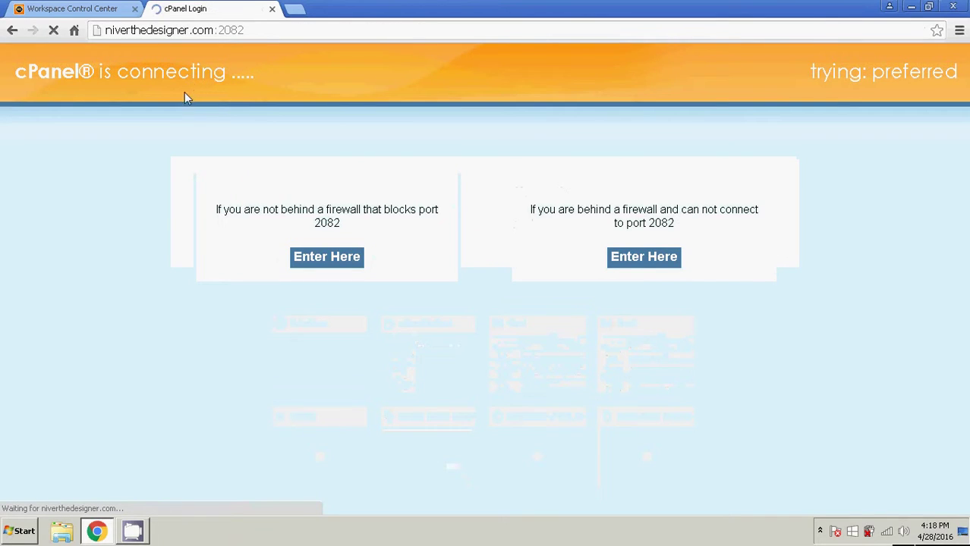
type("nive")
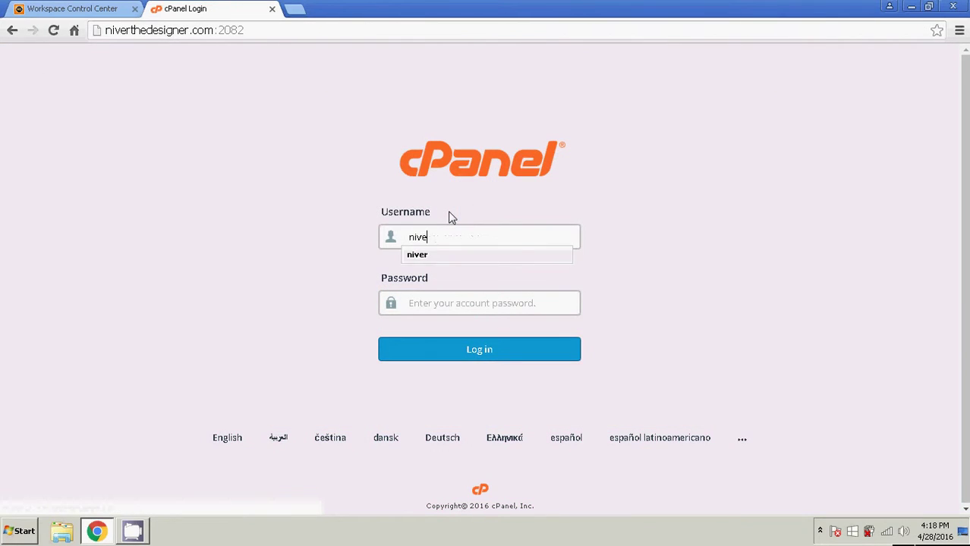
type("rthe")
type("•")
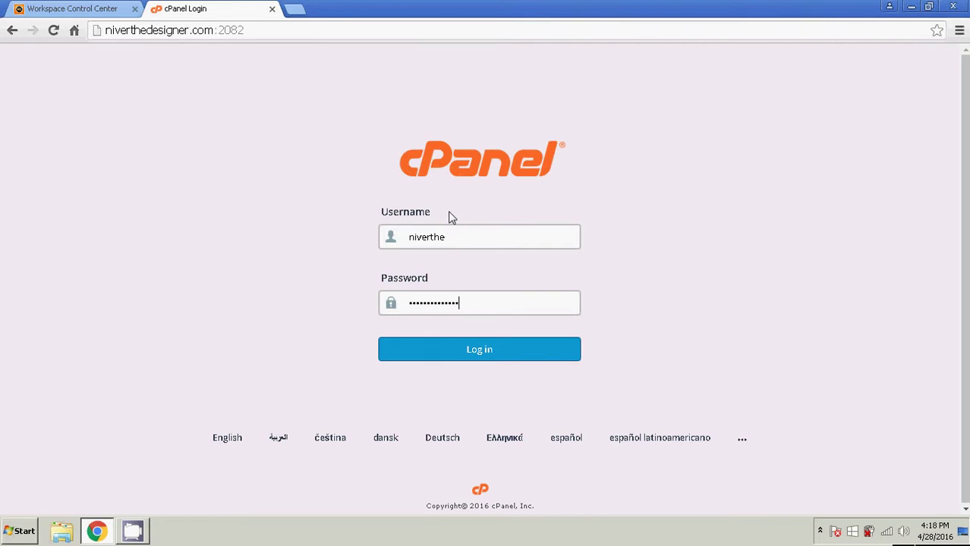
key("Return")
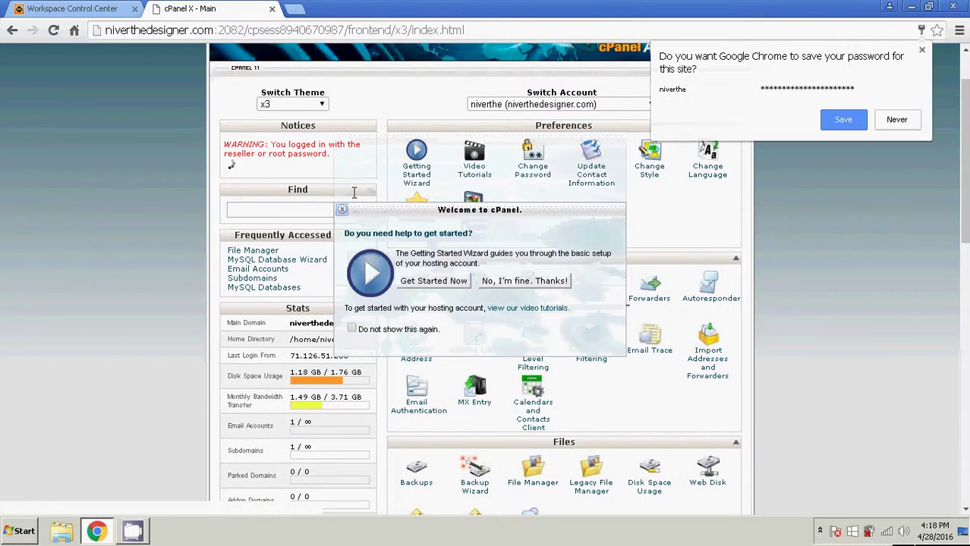
Decline the cPanel Getting Started Wizard and switch back to the Workspace Control Center tab
left_click(537, 280)
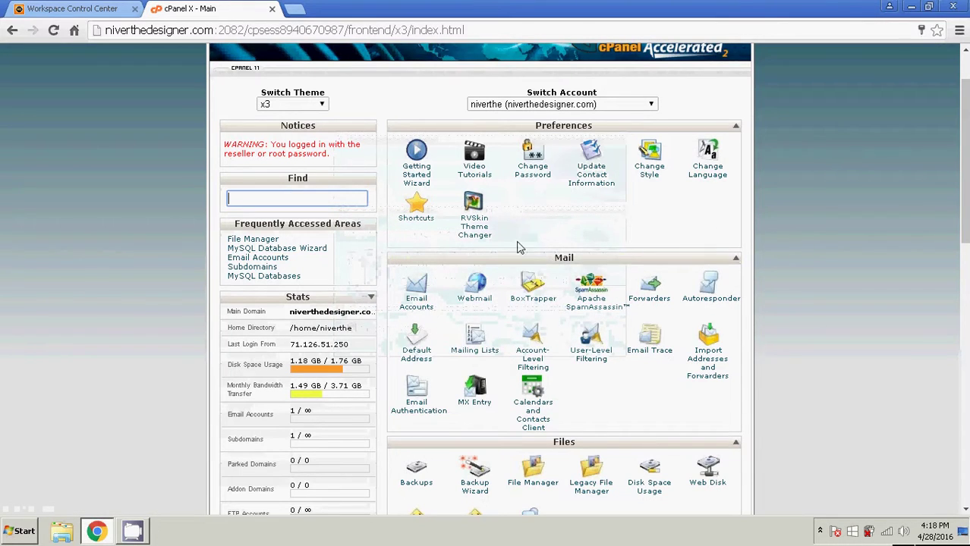
scroll(470, 279, "down", 2)
scroll(253, 267, "down", 2)
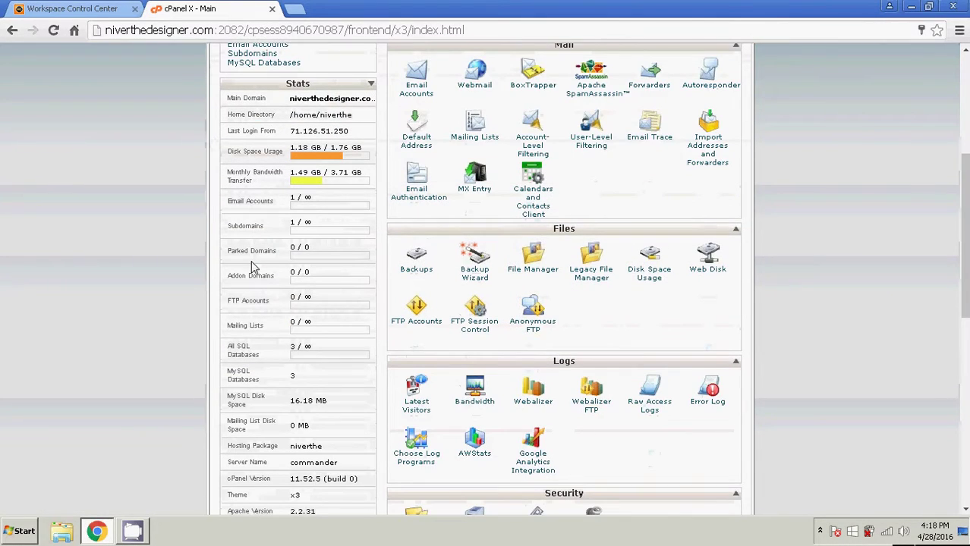
left_click(114, 7)
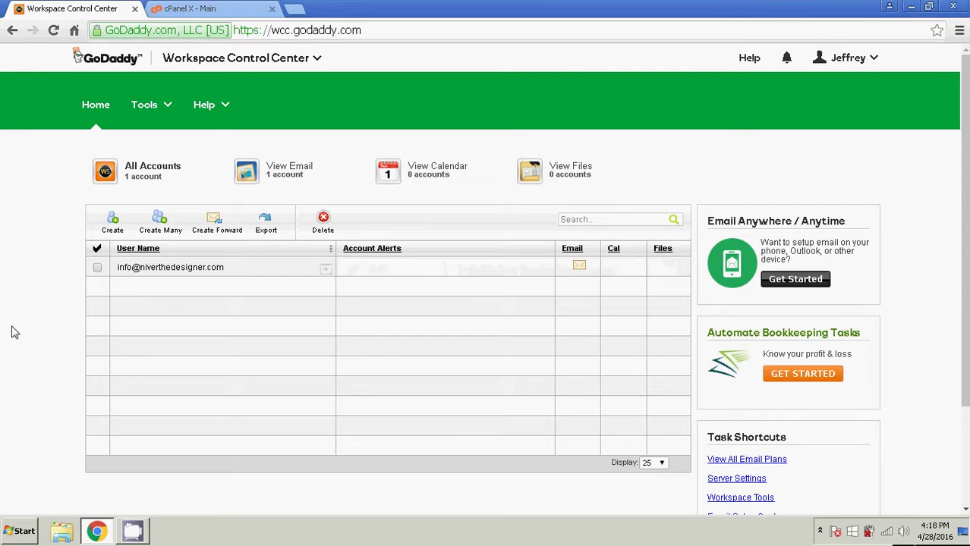
left_click(206, 9)
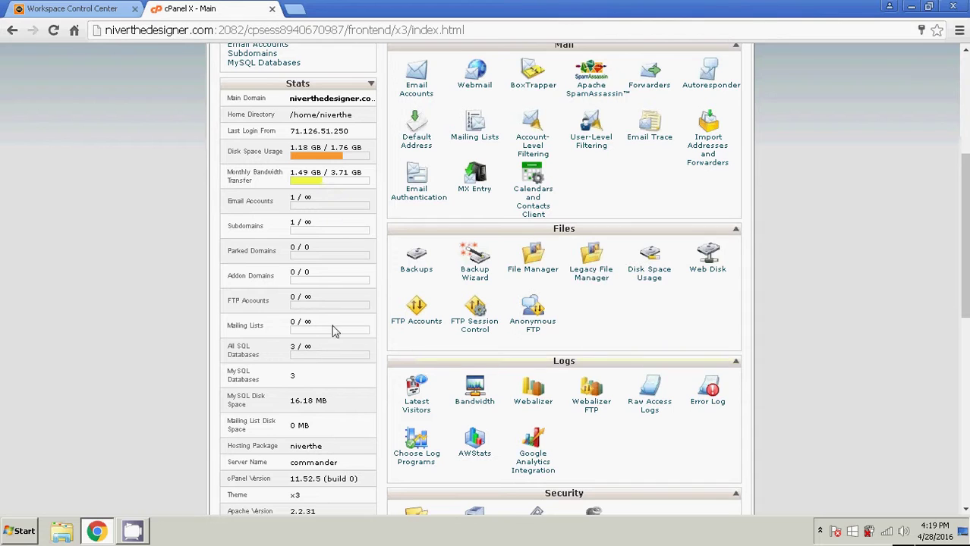
scroll(193, 218, "up", 1)
scroll(193, 218, "up", 3)
left_click(105, 9)
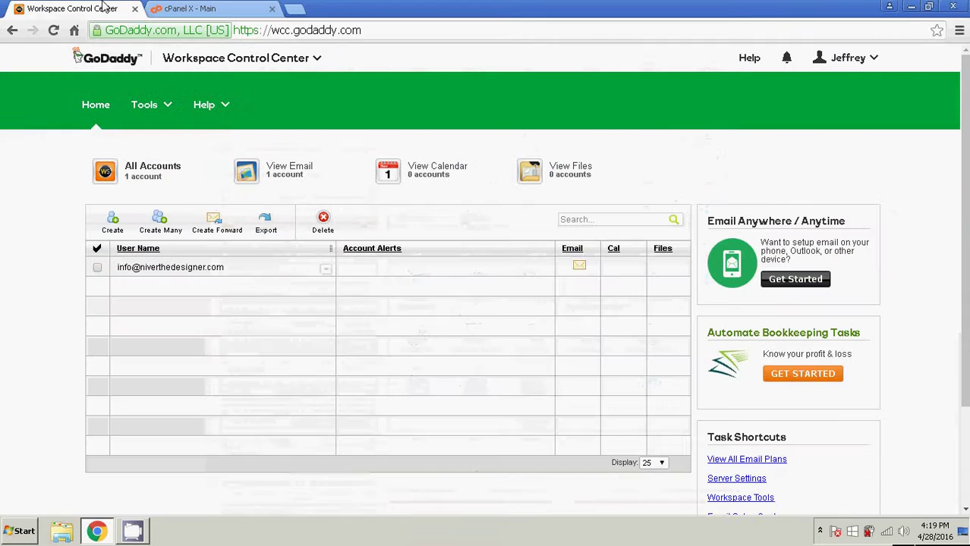
Open Tools > Server Settings and highlight MX hosts smtp.secureserver.net and mailstore1.secureserver.net
left_click(169, 110)
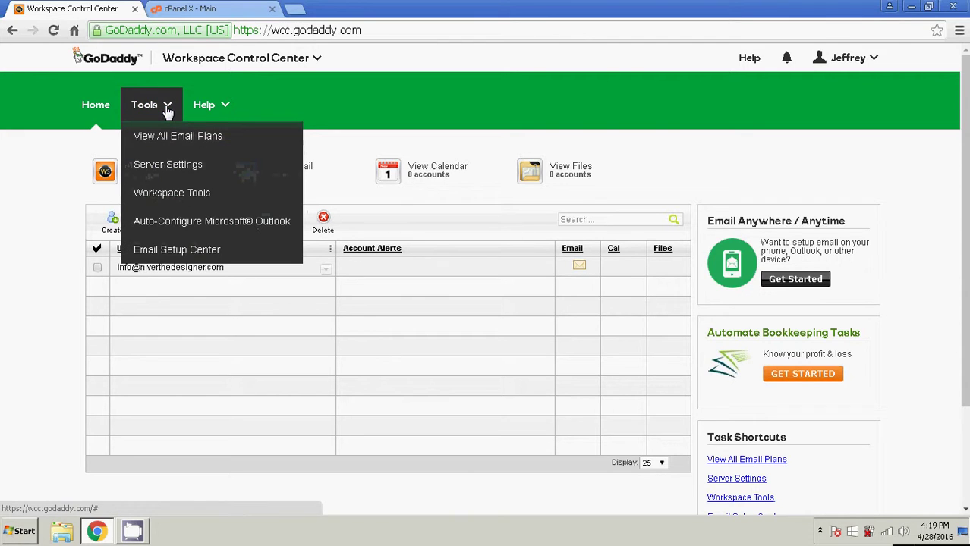
left_click(168, 165)
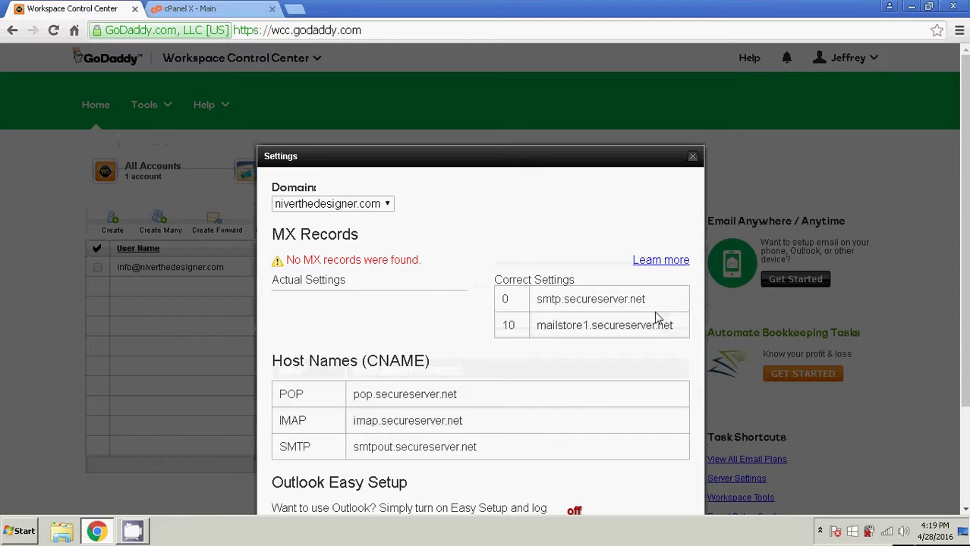
left_click_drag(650, 299, 543, 294)
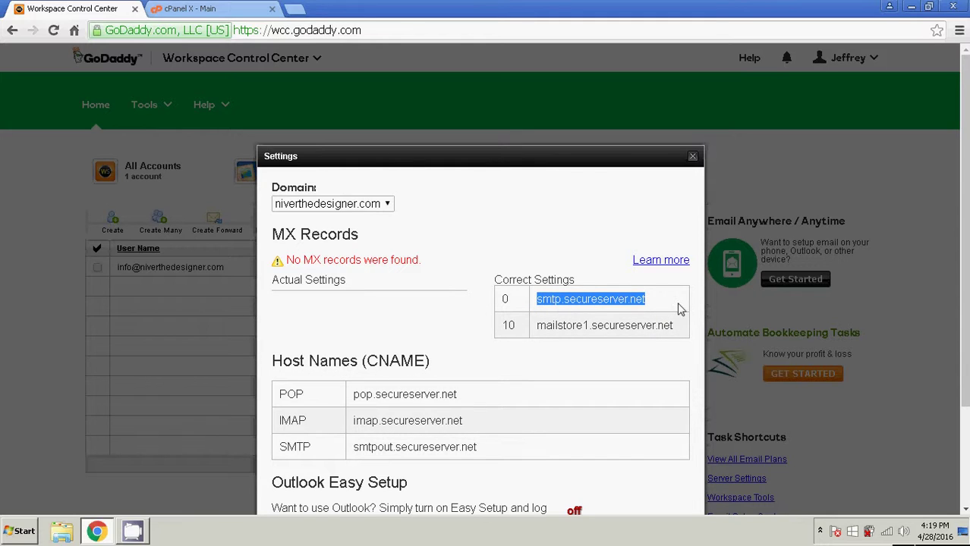
left_click_drag(682, 332, 502, 325)
left_click(533, 374)
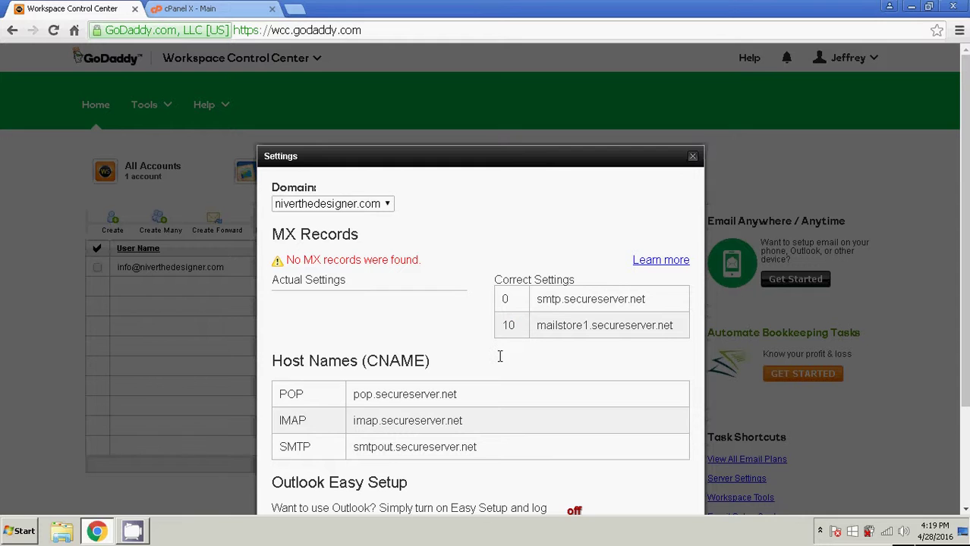
Open cPanel's MX Entry page with niverthedesigner.com selected as the domain
left_click(191, 9)
scroll(553, 292, "down", 2)
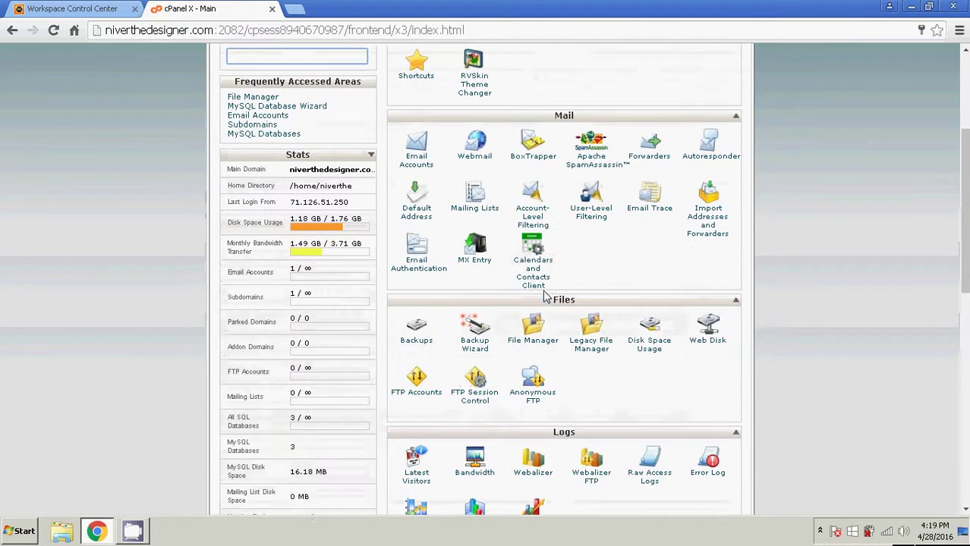
left_click(474, 260)
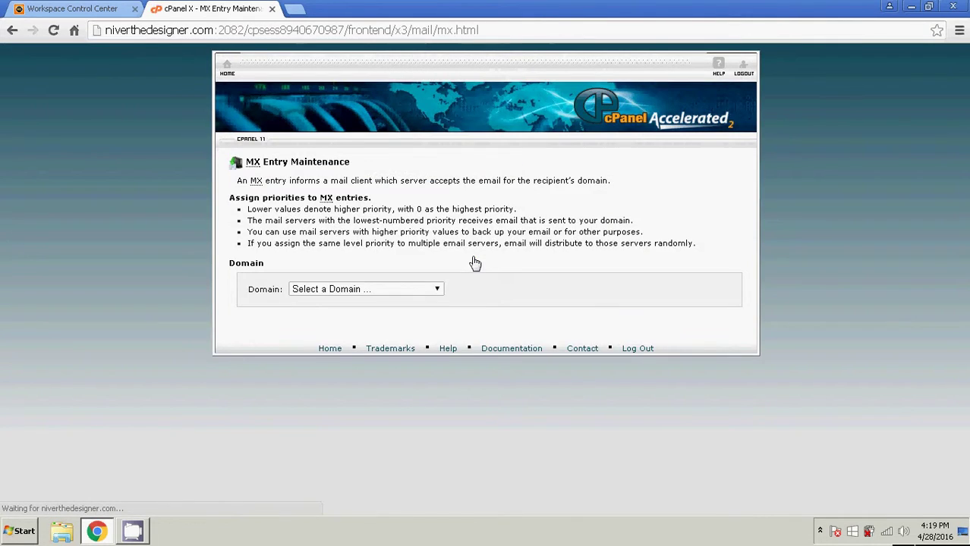
left_click(437, 291)
left_click(334, 314)
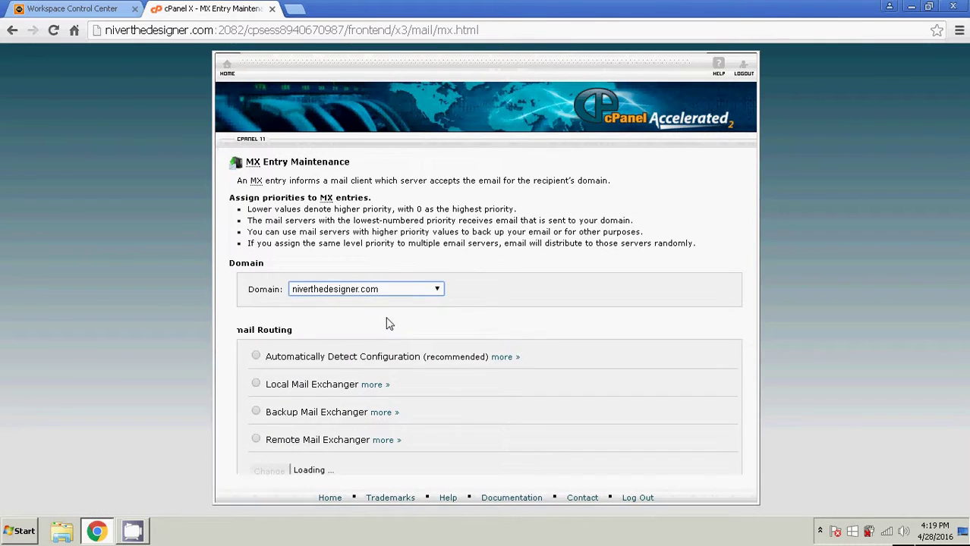
Check the note that no MX records exist, then switch back to GoDaddy's settings
scroll(178, 309, "down", 2)
scroll(177, 315, "down", 2)
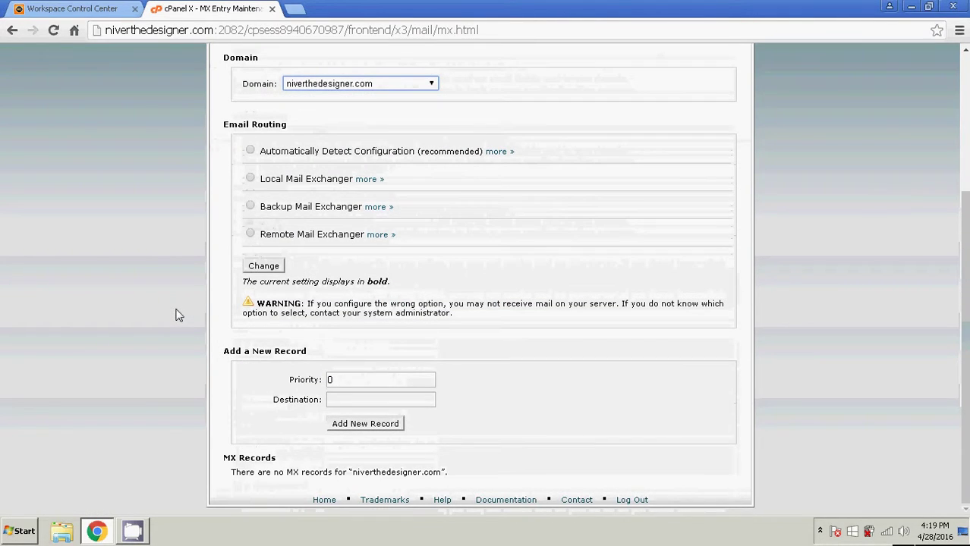
left_click_drag(453, 476, 230, 479)
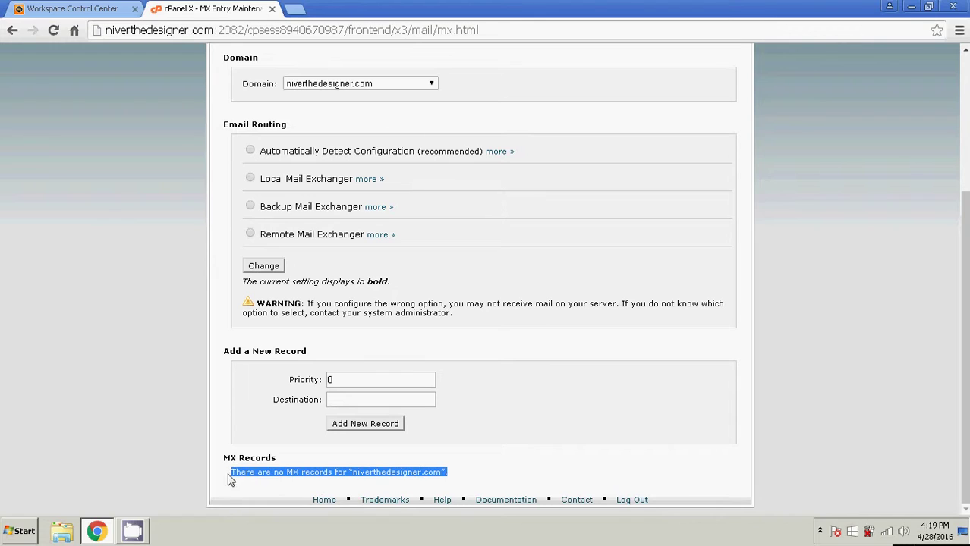
left_click(172, 422)
left_click(71, 7)
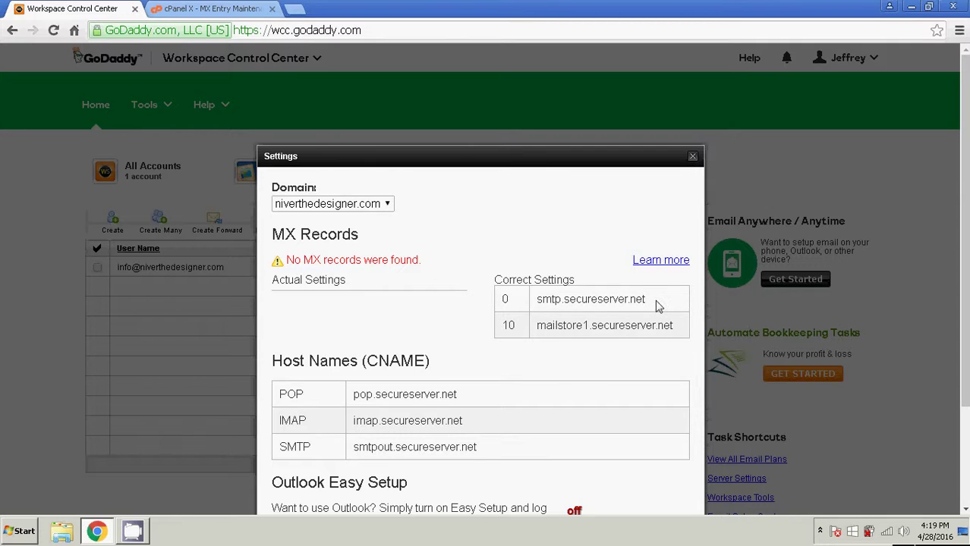
Select smtp.secureserver.net under Correct Settings and bring up its copy menu
left_click_drag(659, 306, 541, 298)
right_click(549, 301)
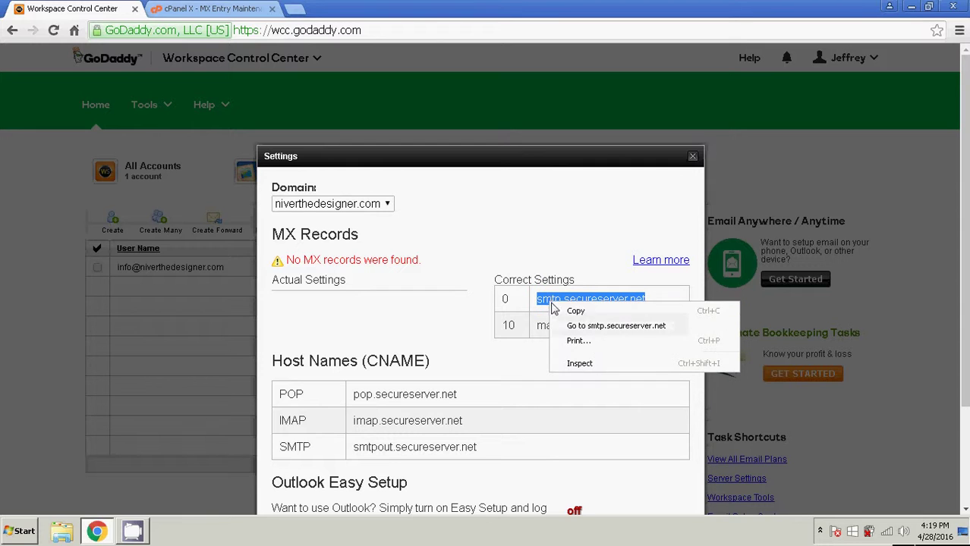
Paste smtp.secureserver.net as the cPanel destination and add the MX record with priority 0
left_click(571, 309)
left_click(250, 9)
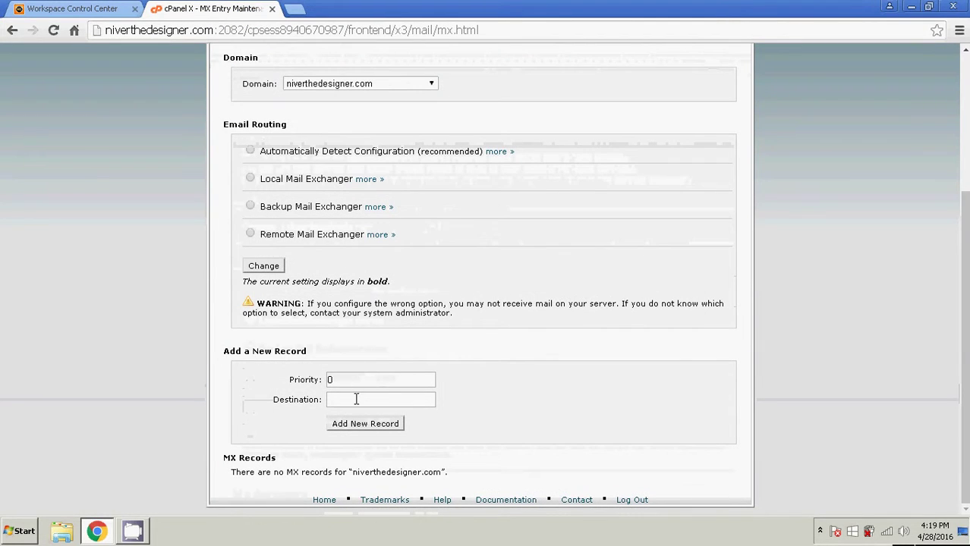
left_click(356, 399)
right_click(381, 400)
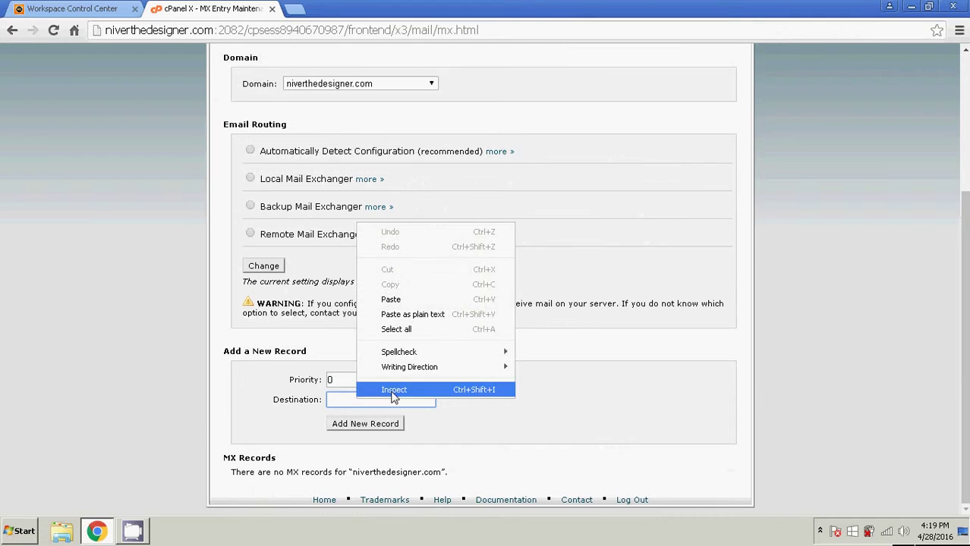
left_click(395, 299)
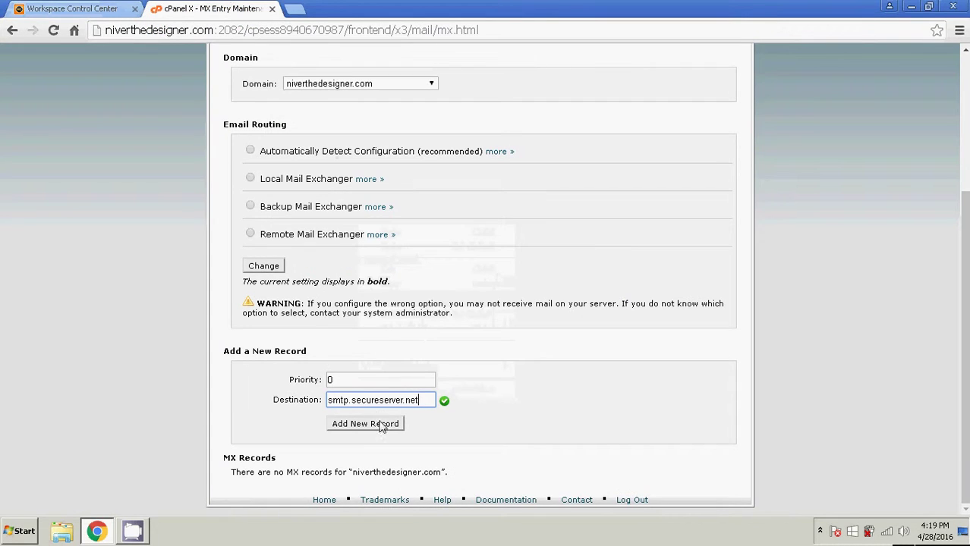
left_click(350, 380)
left_click(427, 428)
left_click(400, 426)
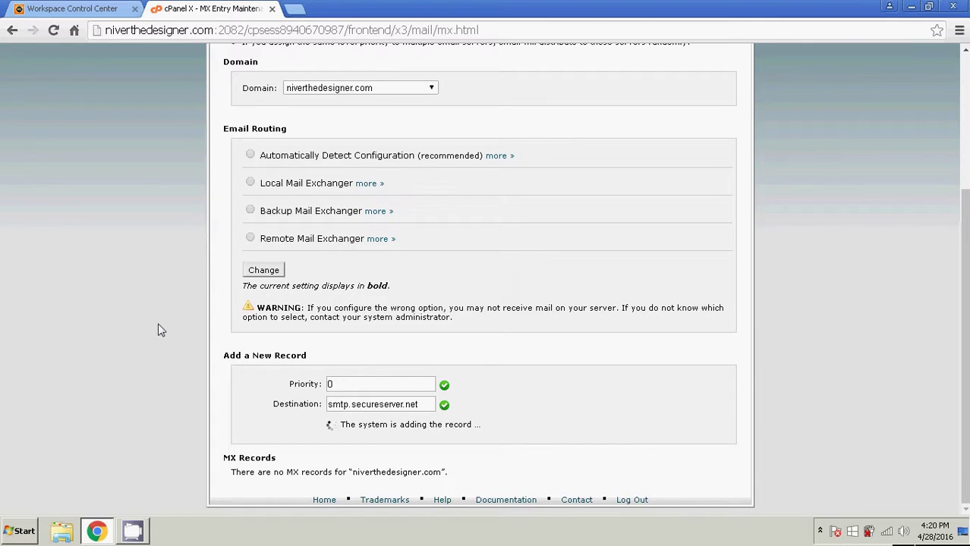
scroll(157, 328, "down", 3)
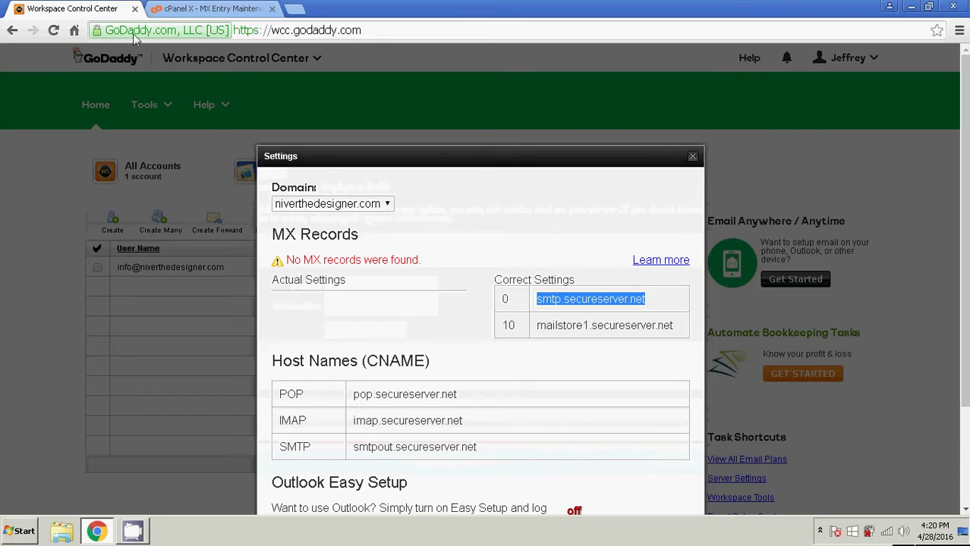
Copy mailstore1.secureserver.net from GoDaddy's Correct Settings
left_click(76, 9)
left_click_drag(683, 331, 536, 330)
right_click(539, 329)
left_click(561, 337)
Paste mailstore1.secureserver.net as the destination and add the MX record with priority 10
left_click(205, 7)
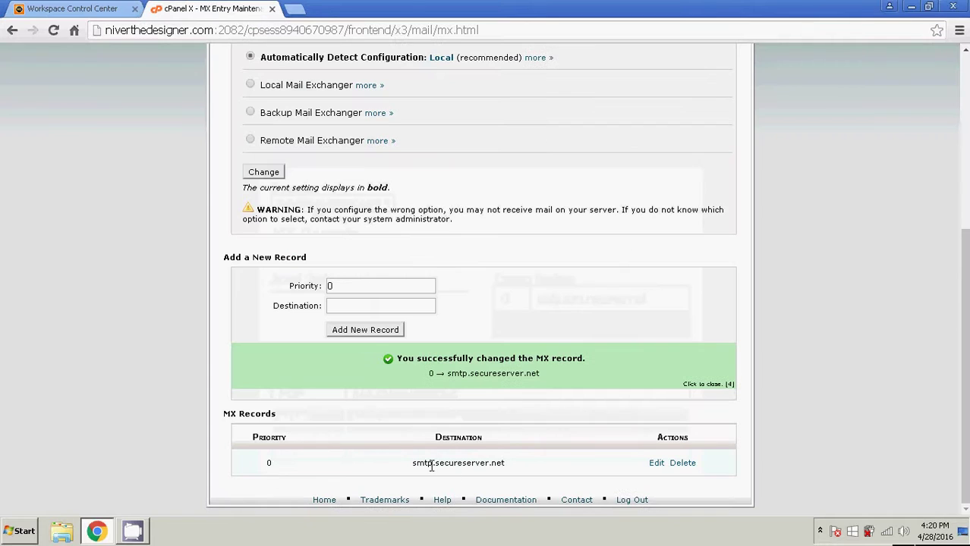
left_click(370, 306)
right_click(367, 307)
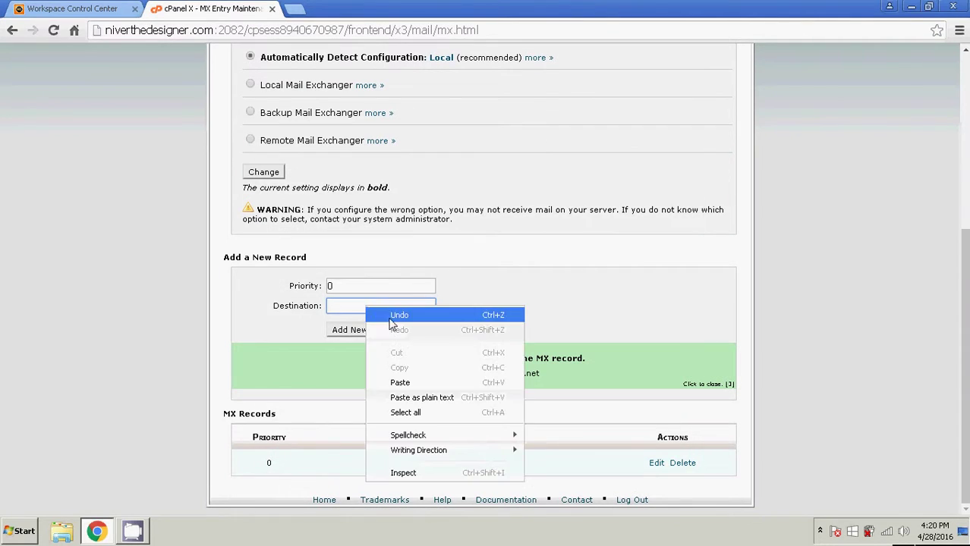
left_click(400, 382)
left_click(329, 287)
type("1")
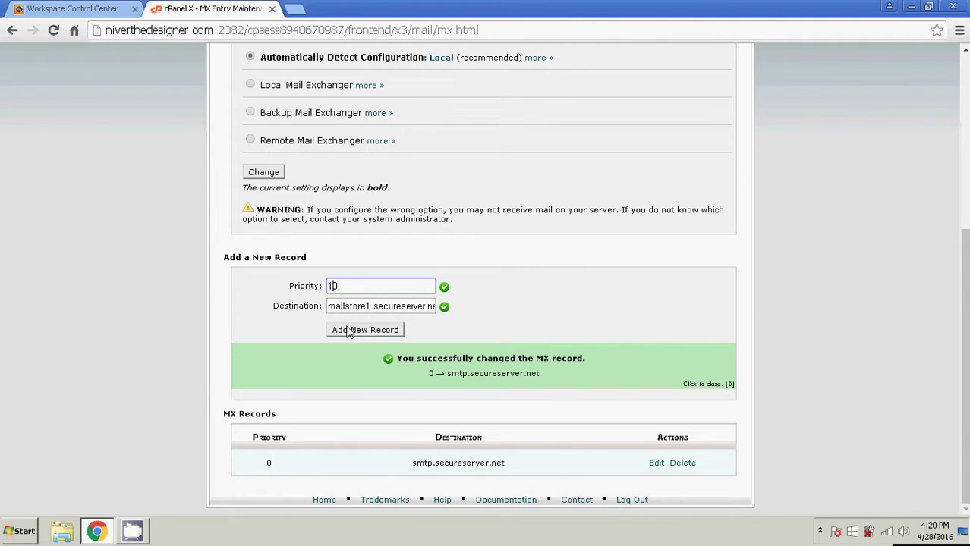
left_click(345, 380)
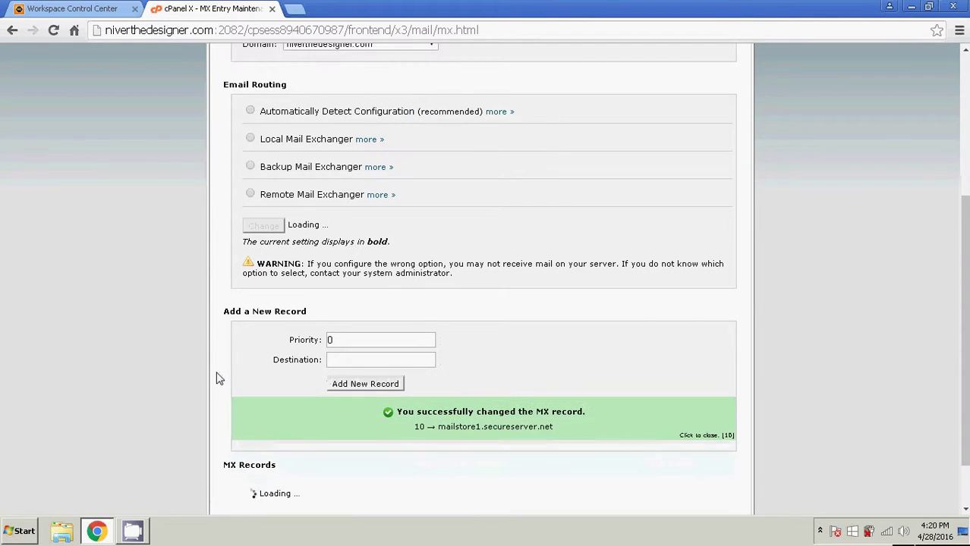
Verify cPanel's email routing is auto-detected as Remote
scroll(215, 379, "up", 3)
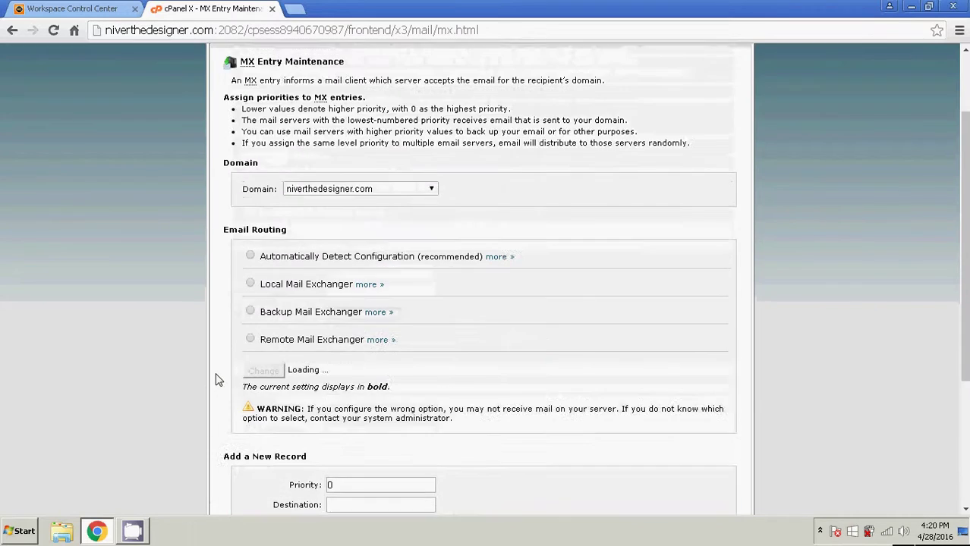
scroll(215, 380, "down", 2)
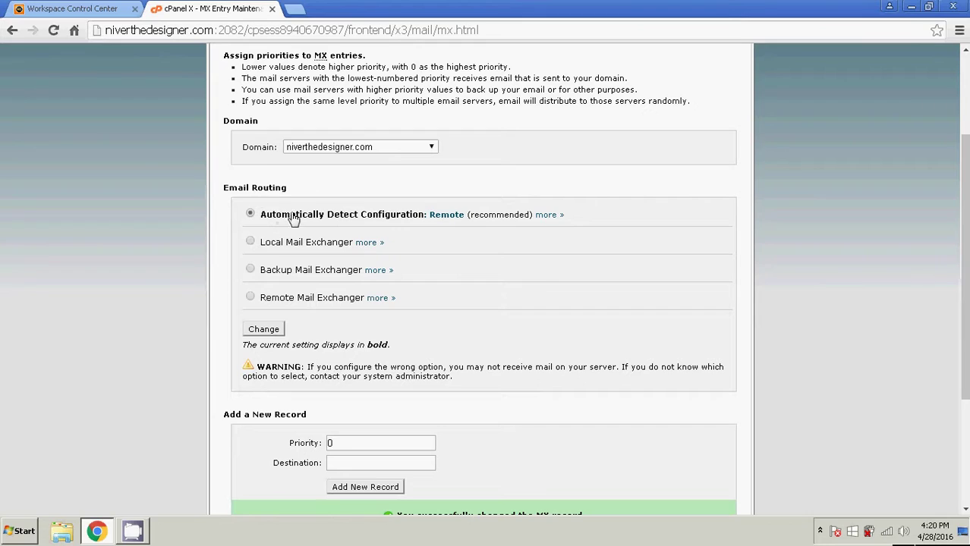
double_click(451, 216)
left_click(458, 218)
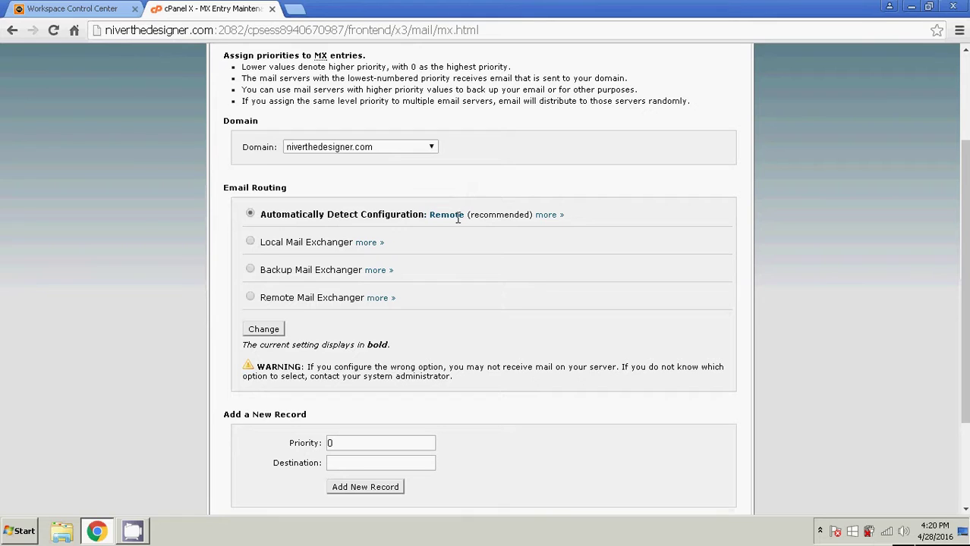
double_click(452, 215)
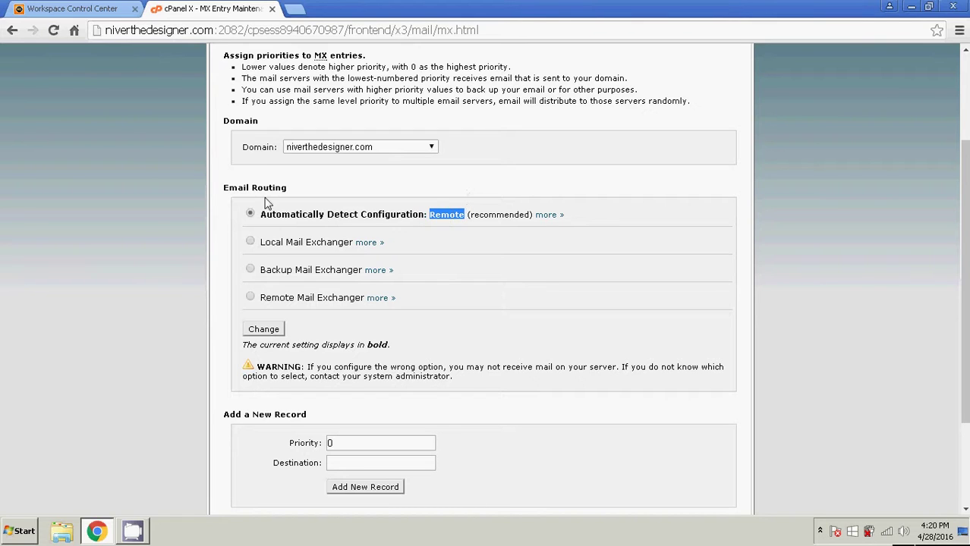
Close GoDaddy's Settings dialog and return to the cPanel MX records list showing both entries
left_click(83, 8)
scroll(524, 332, "down", 3)
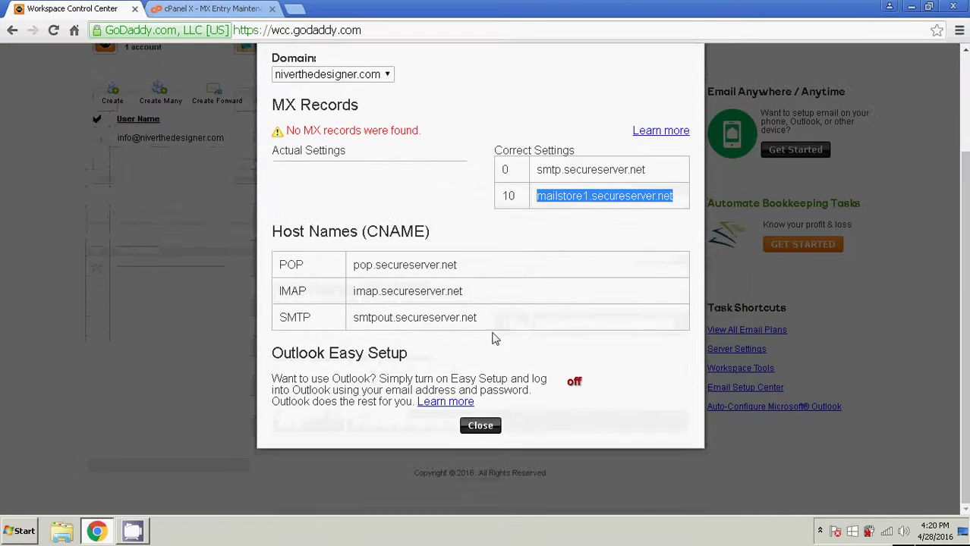
left_click(481, 427)
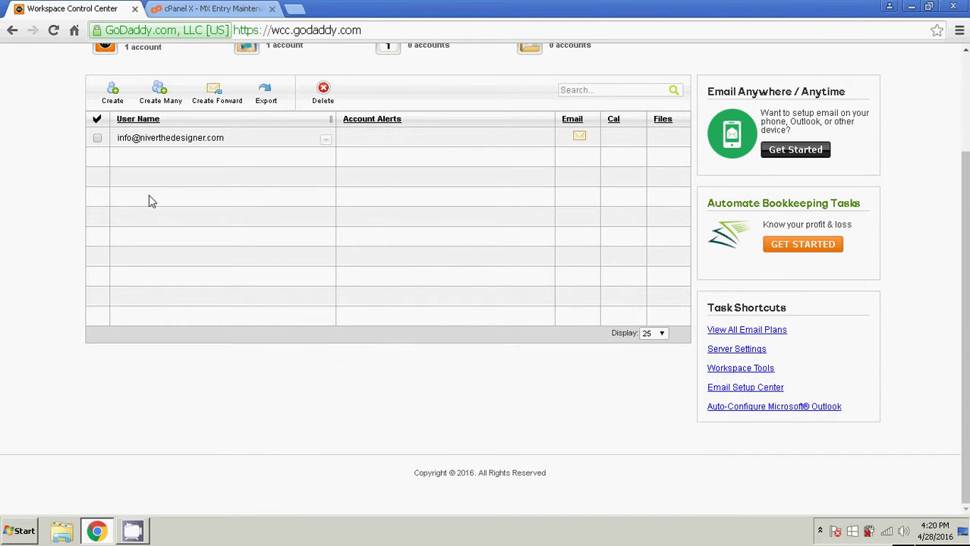
scroll(150, 201, "up", 3)
left_click(158, 8)
scroll(89, 287, "down", 3)
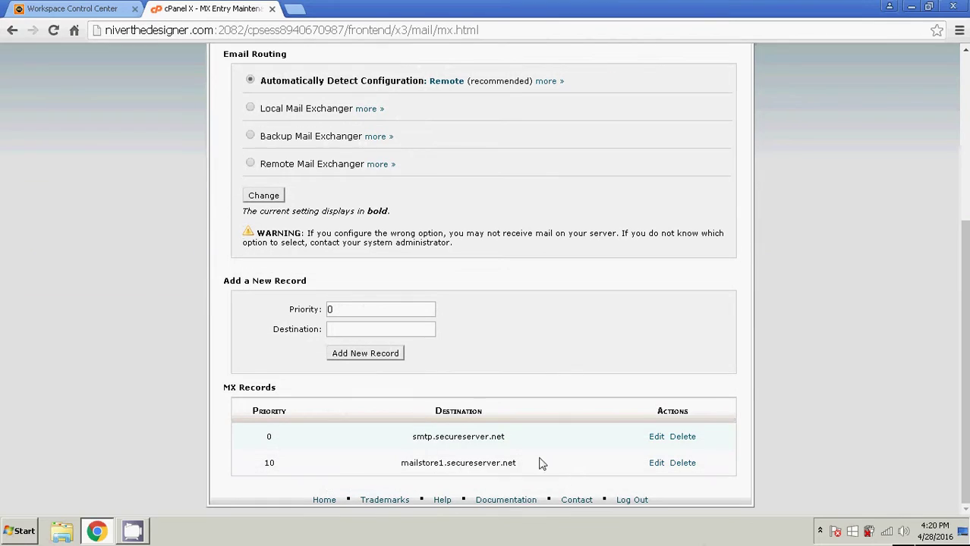
Verify both secureserver.net MX records, the mailstore1 server name, and the niverthedesigner.com domain
left_click_drag(539, 463, 383, 435)
left_click(105, 344)
left_click_drag(523, 464, 409, 448)
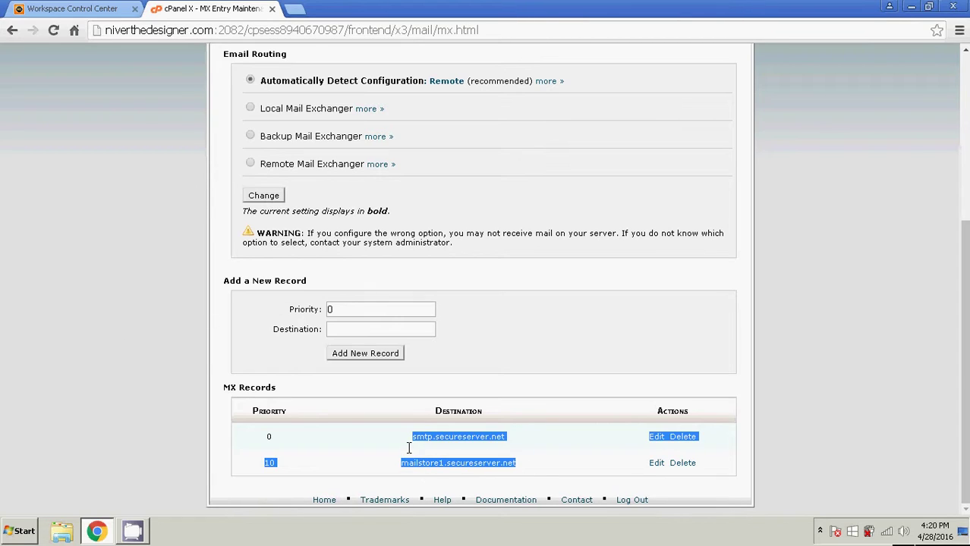
left_click(429, 438)
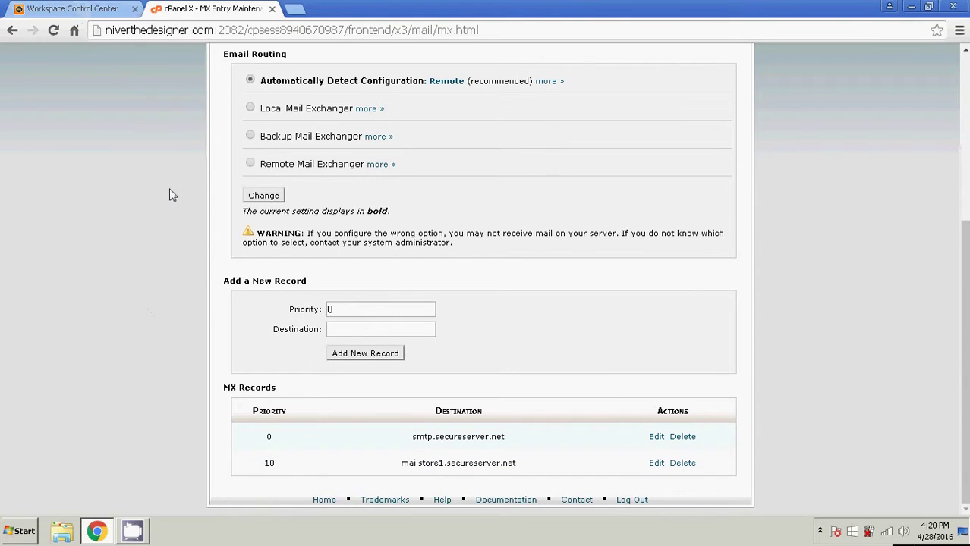
left_click_drag(216, 34, 107, 33)
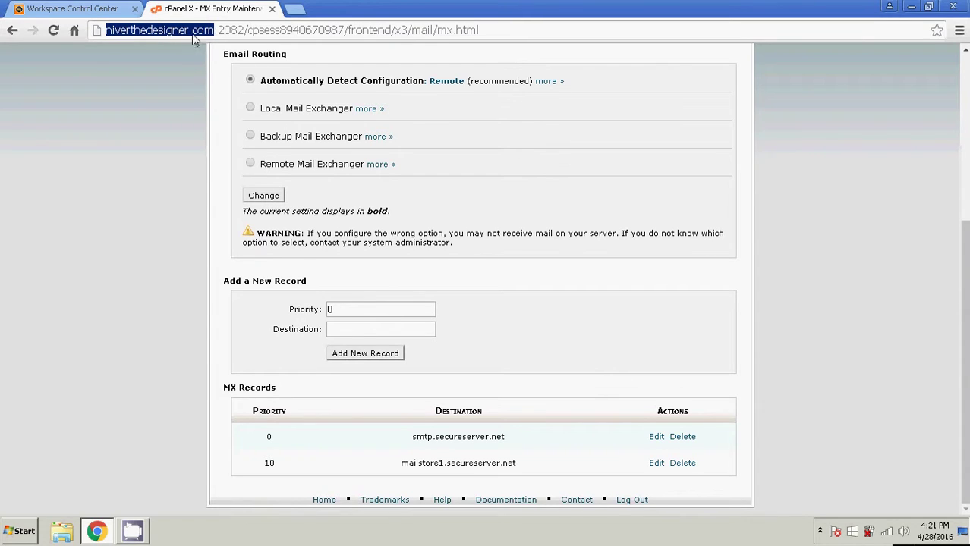
left_click(188, 80)
Scroll the MX Entry page and re-check the two MX record rows
scroll(218, 151, "up", 1)
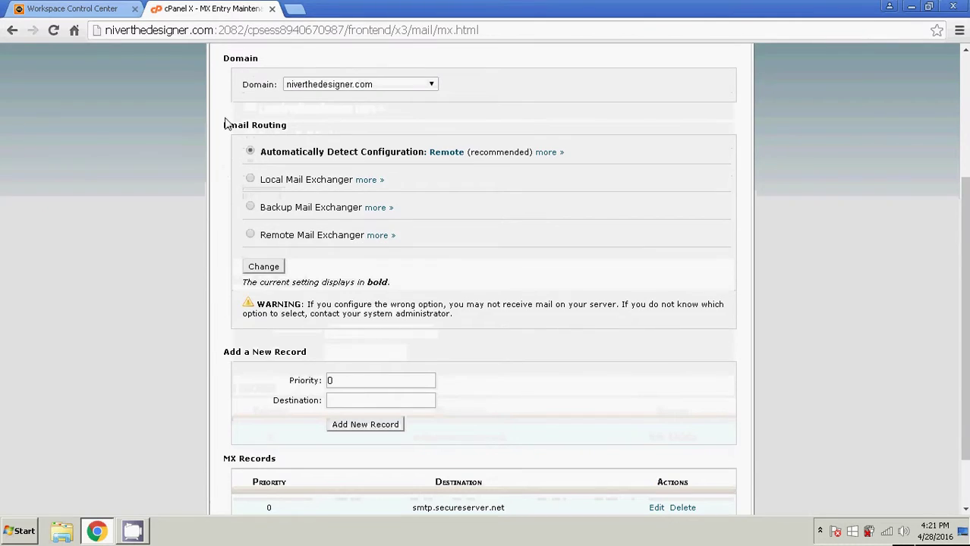
scroll(225, 124, "down", 1)
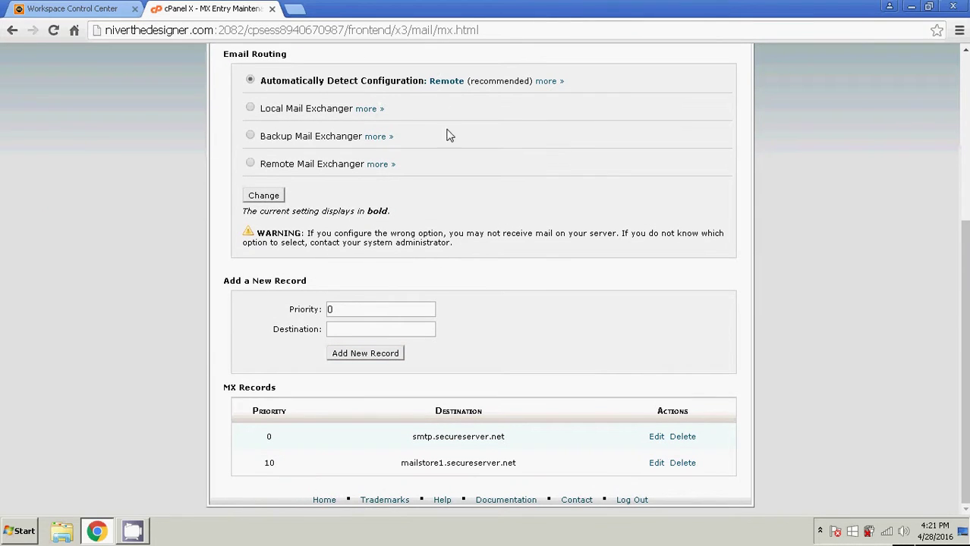
left_click_drag(534, 468, 425, 440)
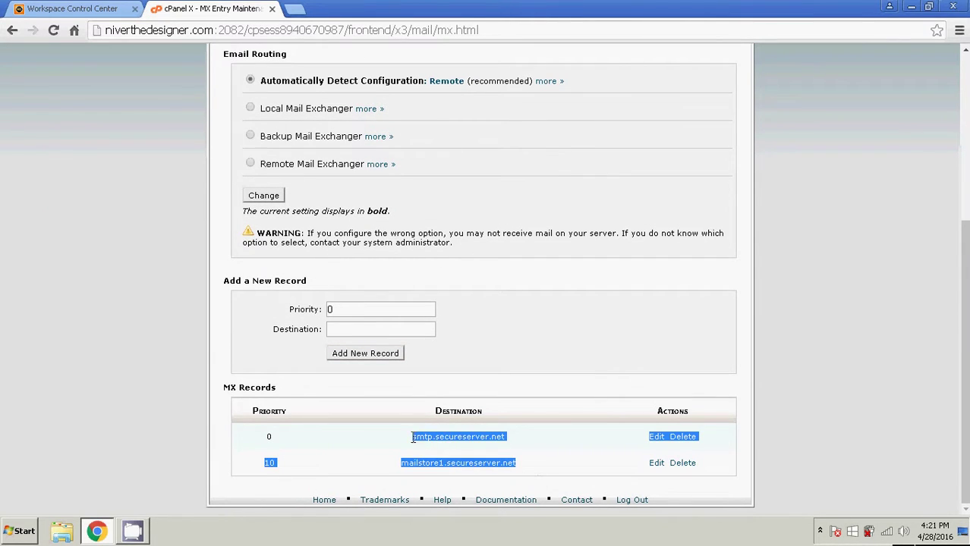
left_click(102, 290)
In Workspace Control Center, open the email account's details, launch its webmail, then close it
left_click(73, 8)
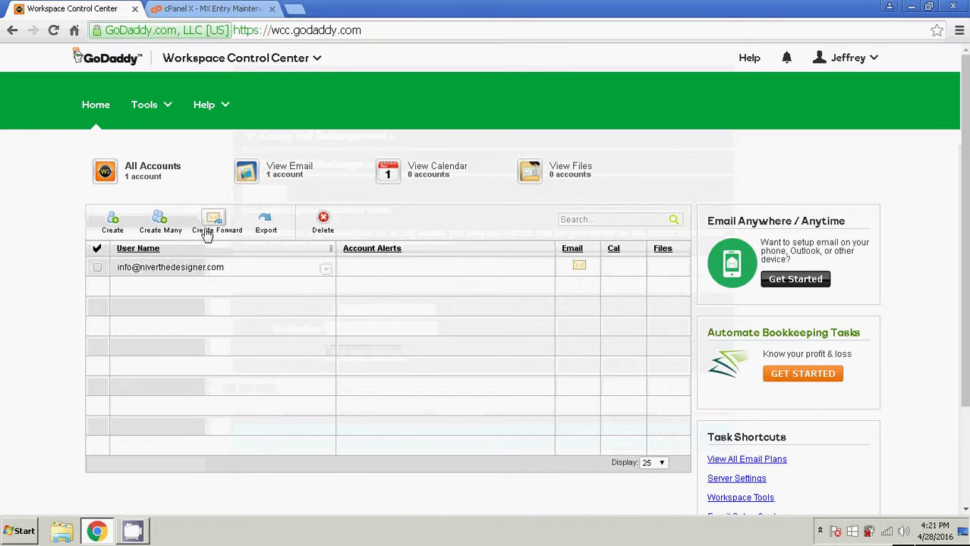
left_click(240, 275)
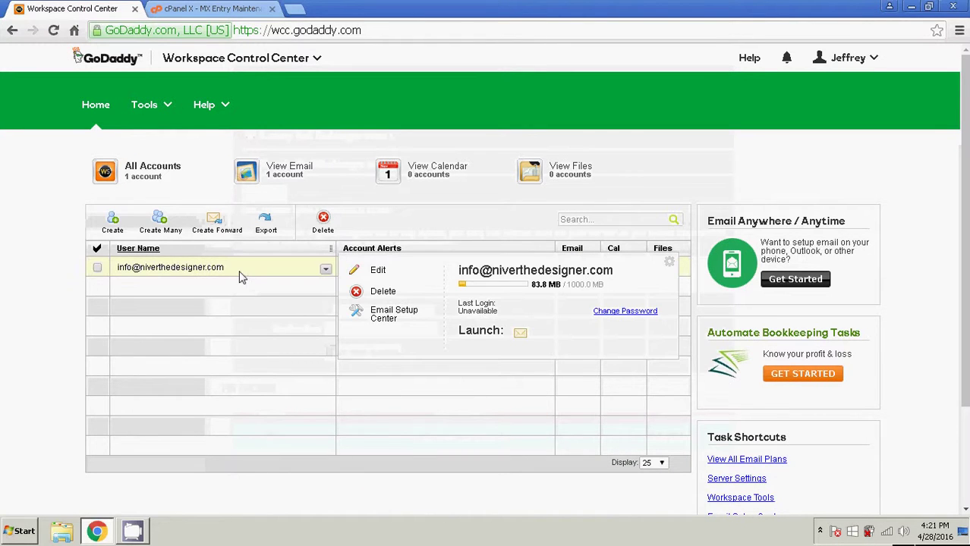
left_click(520, 336)
left_click(272, 8)
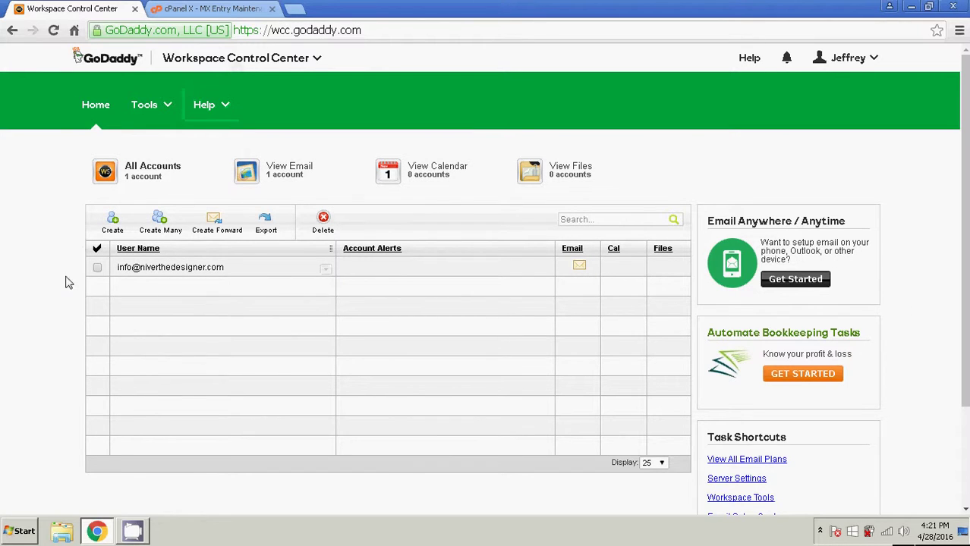
left_click(157, 9)
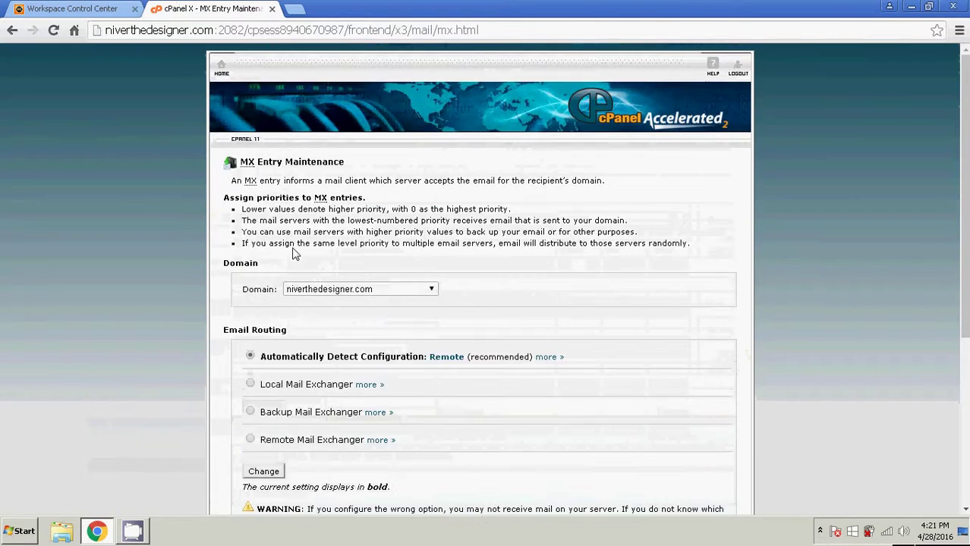